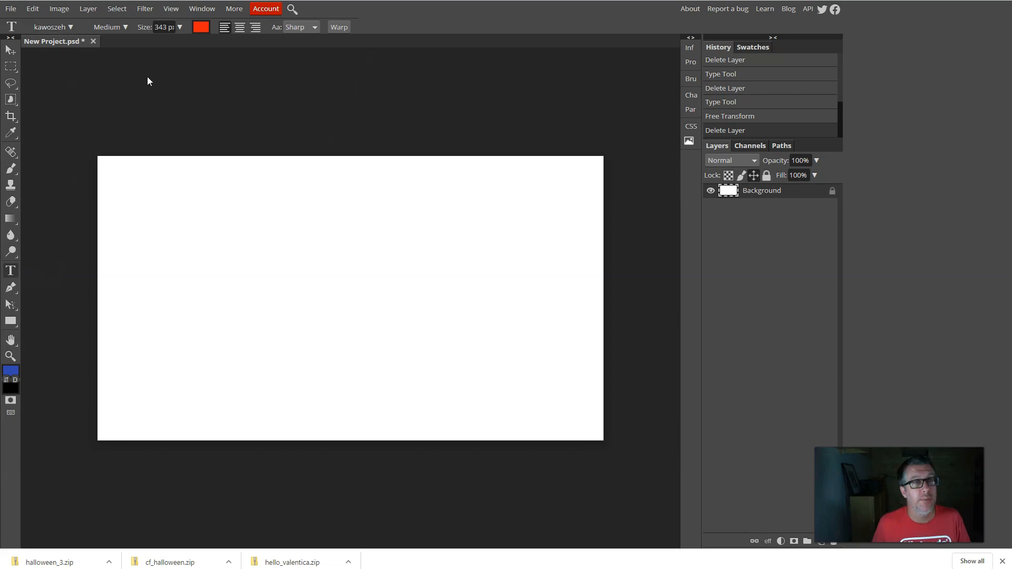
- Add a text layer with the surname in capitals and move it fully onto the canvas near its centre
left_click(274, 268)
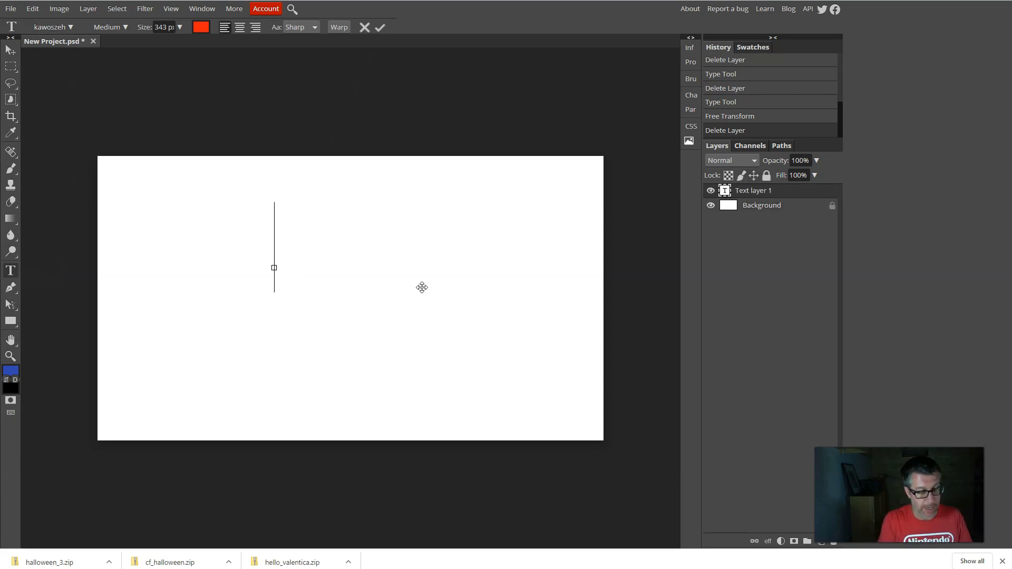
type("HUGHES")
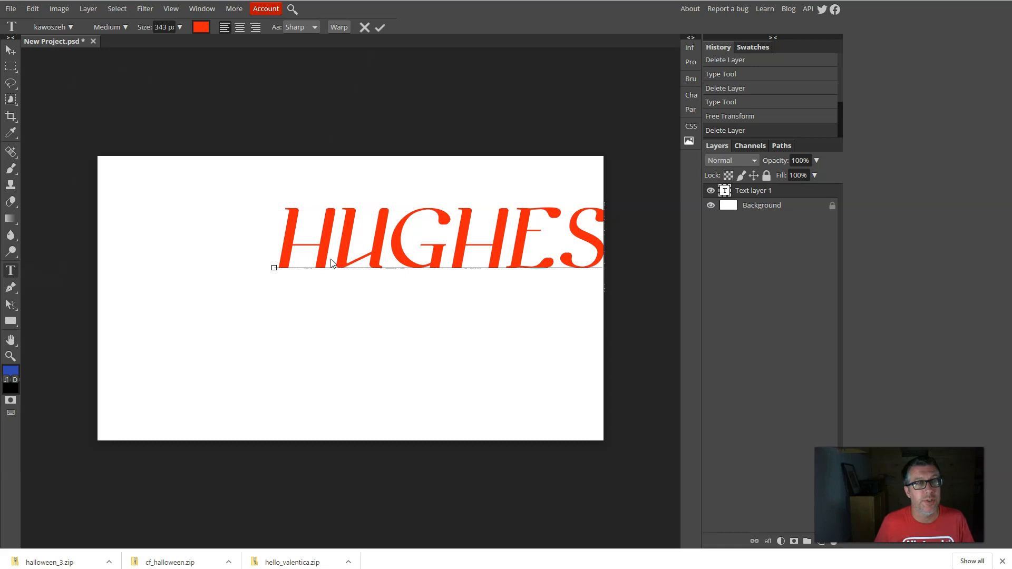
left_click(10, 50)
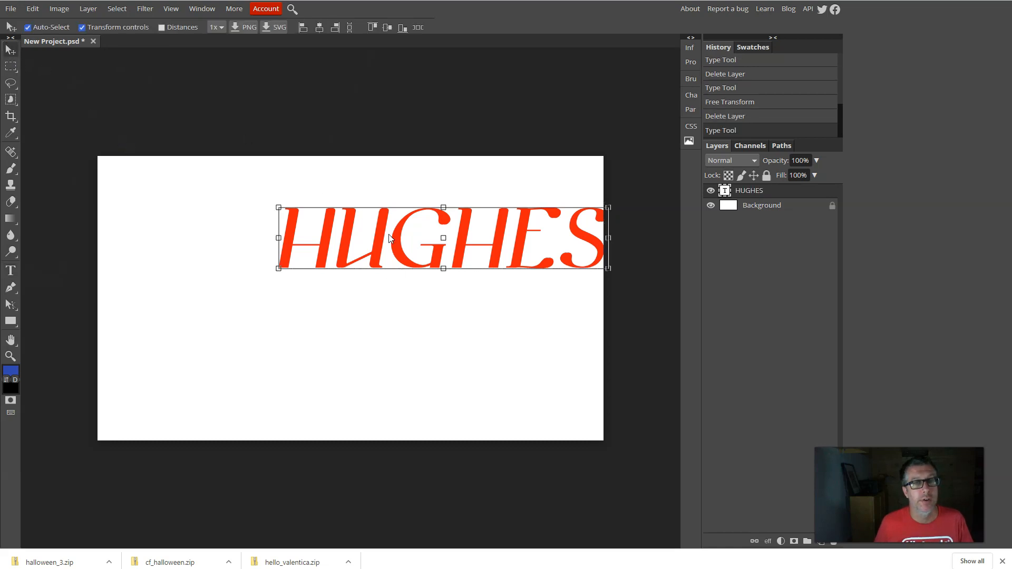
left_click_drag(389, 238, 306, 272)
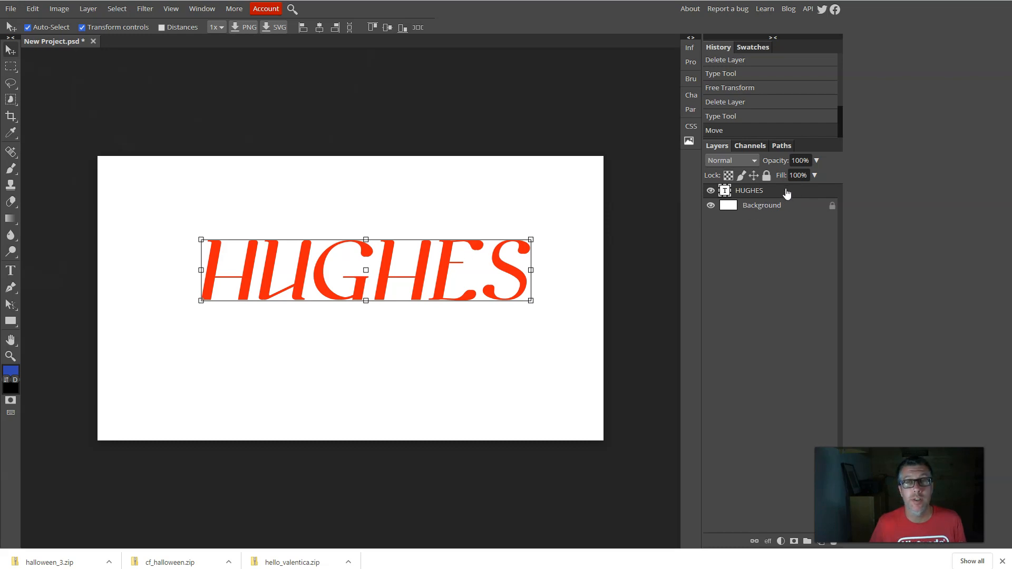
double_click(725, 192)
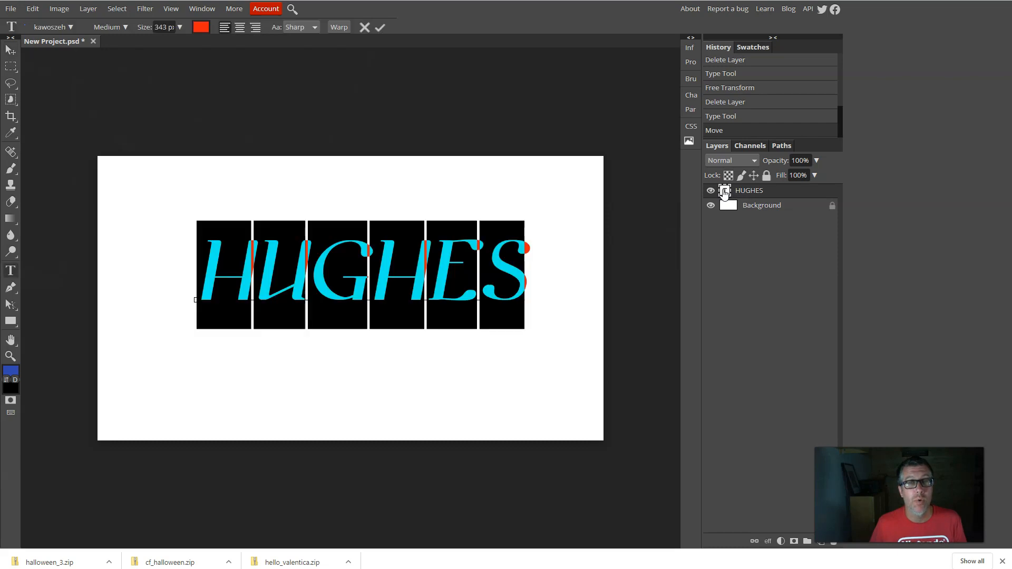
double_click(776, 194)
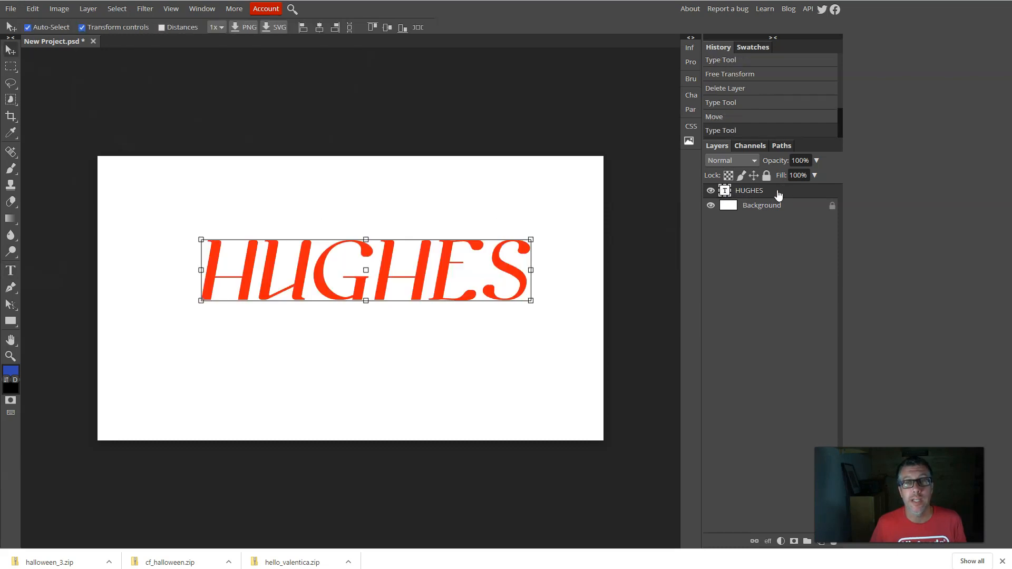
left_click(800, 69)
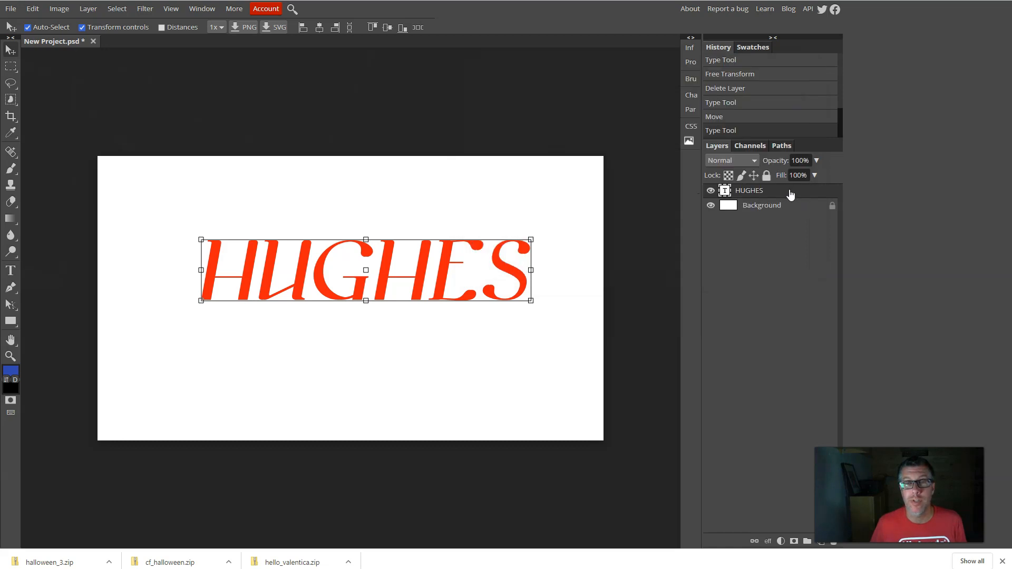
- Open the text layer's style settings and toggle the Stroke effect, leaving it on
double_click(790, 195)
left_click_drag(631, 64, 463, 94)
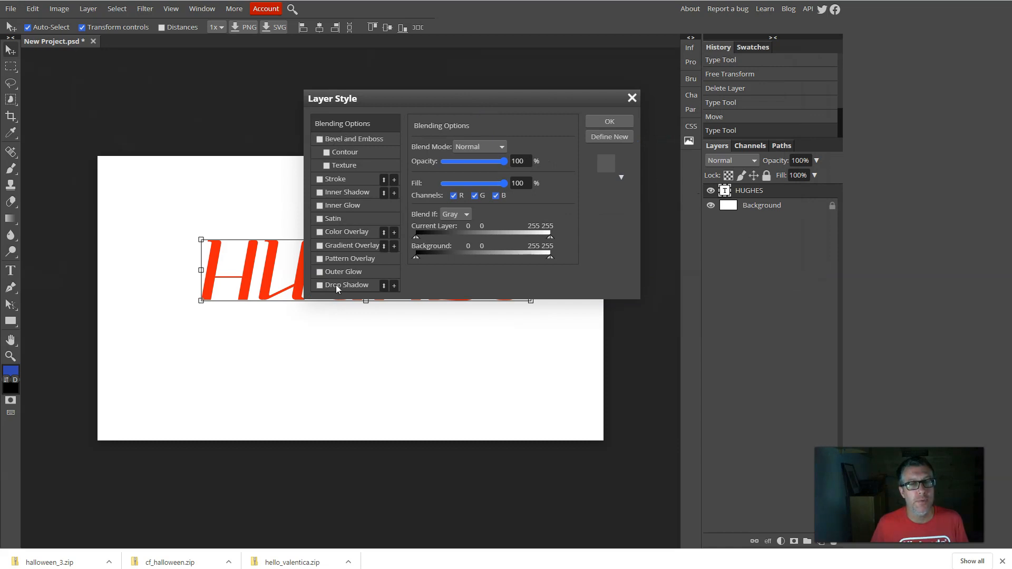
left_click_drag(446, 99, 626, 49)
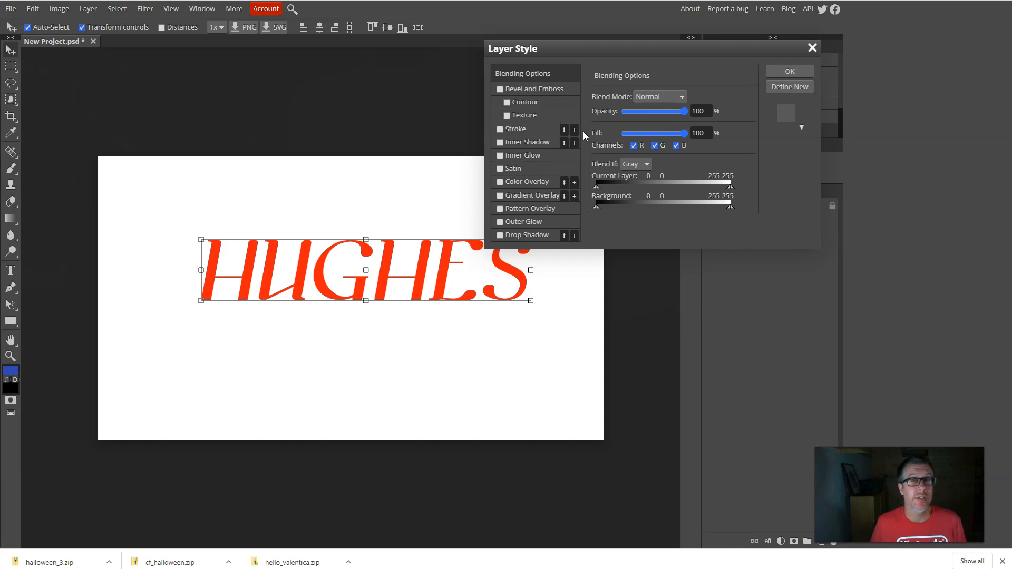
left_click(500, 129)
left_click(500, 130)
left_click(499, 129)
left_click(499, 129)
left_click(500, 129)
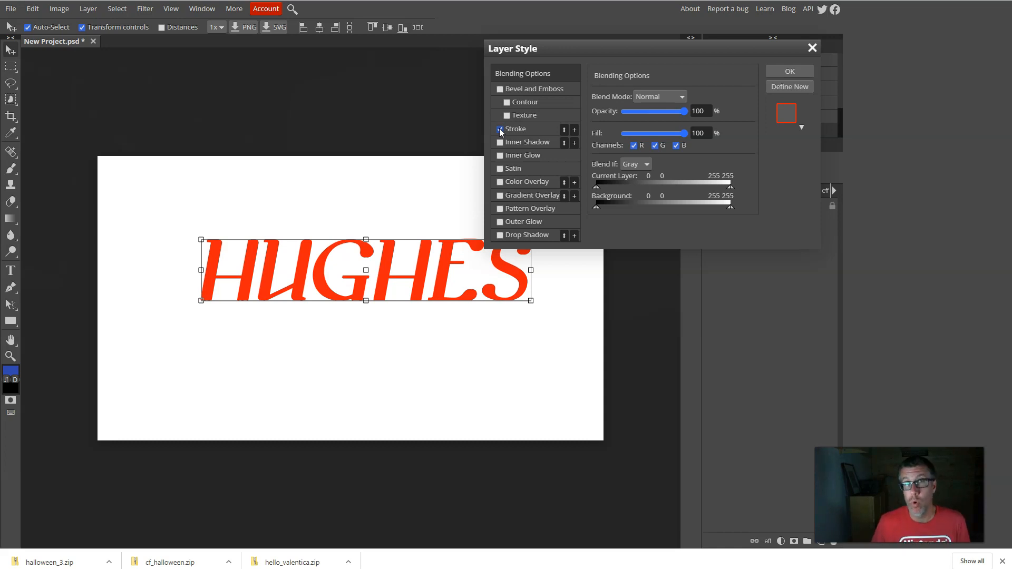
left_click(500, 129)
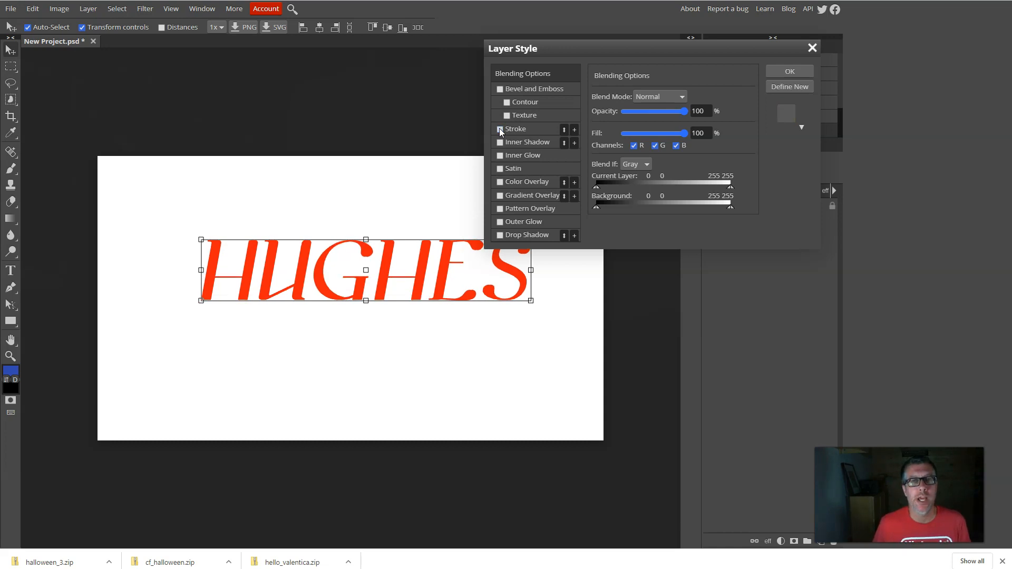
left_click(499, 129)
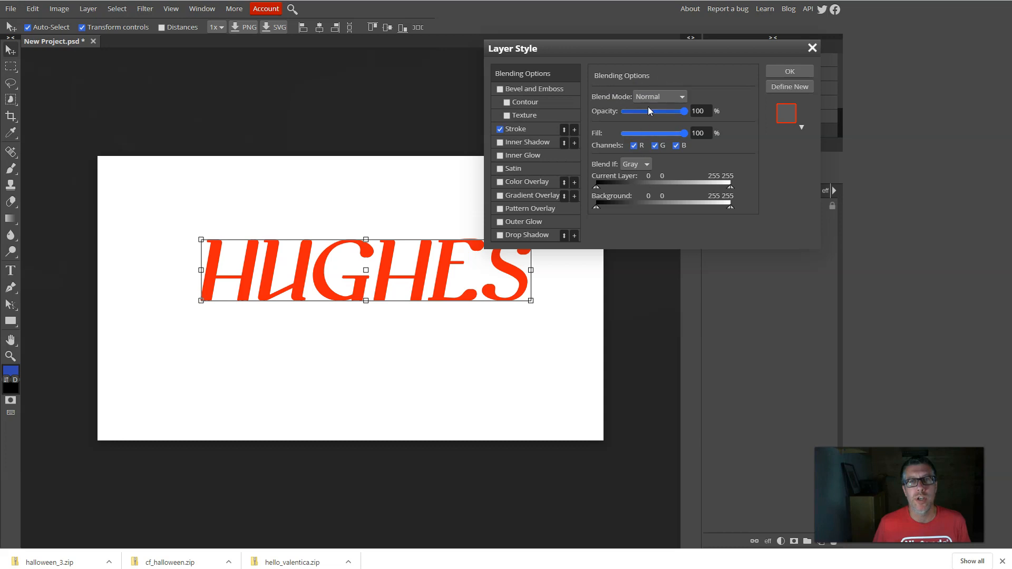
- Set the text's stroke color to blue 0000ff and its size to 14 px
left_click(517, 129)
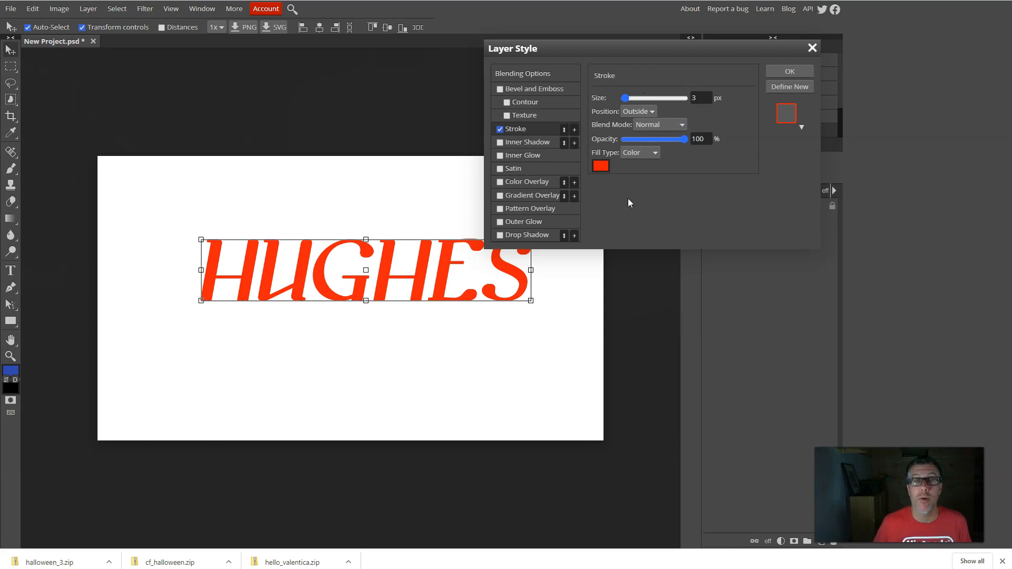
left_click(601, 166)
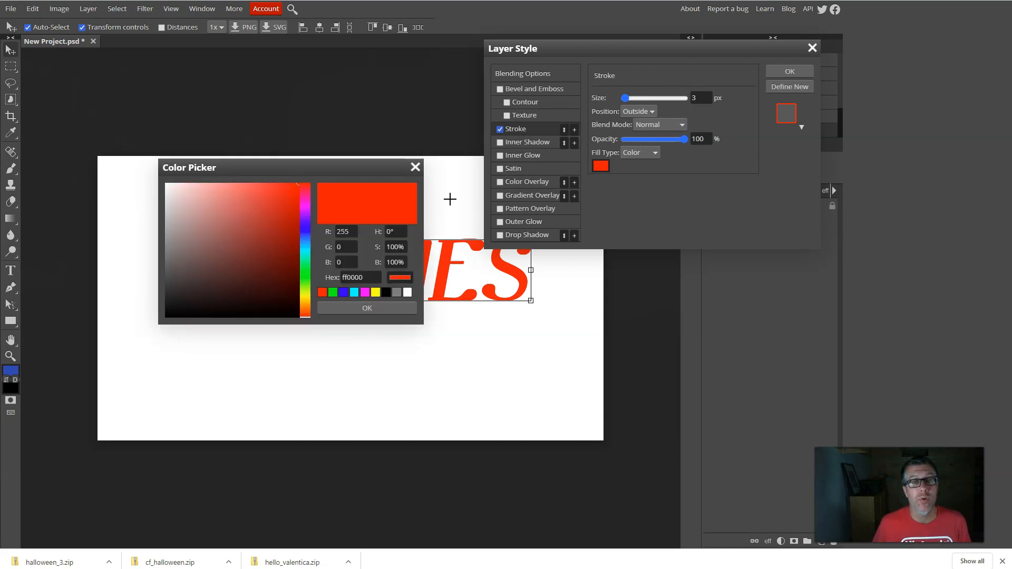
left_click(343, 292)
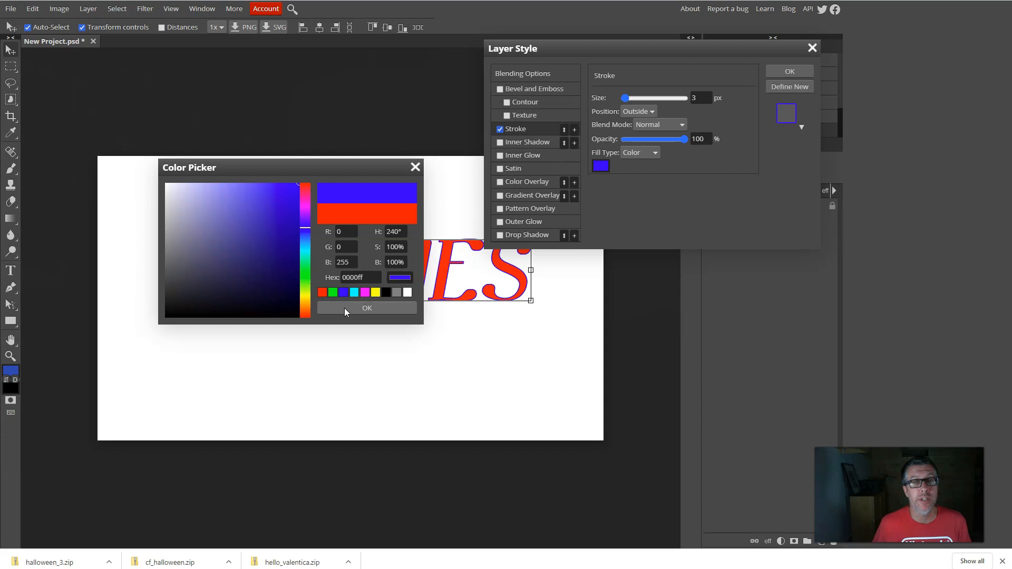
left_click(367, 309)
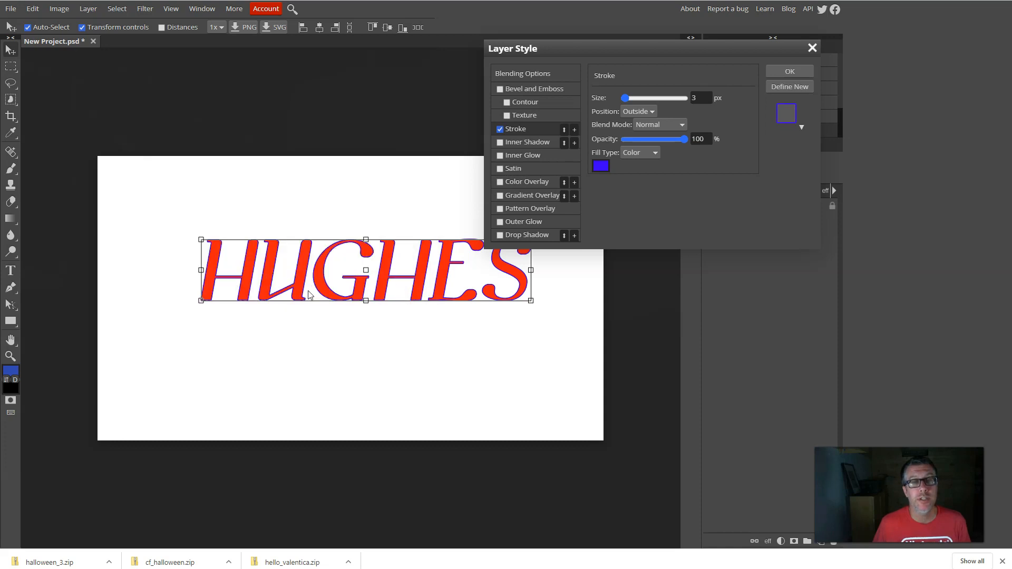
left_click_drag(626, 100, 628, 98)
- Try the Inside stroke position, return it to Outside, and keep the stroke opacity at 100%
left_click(628, 111)
left_click(632, 124)
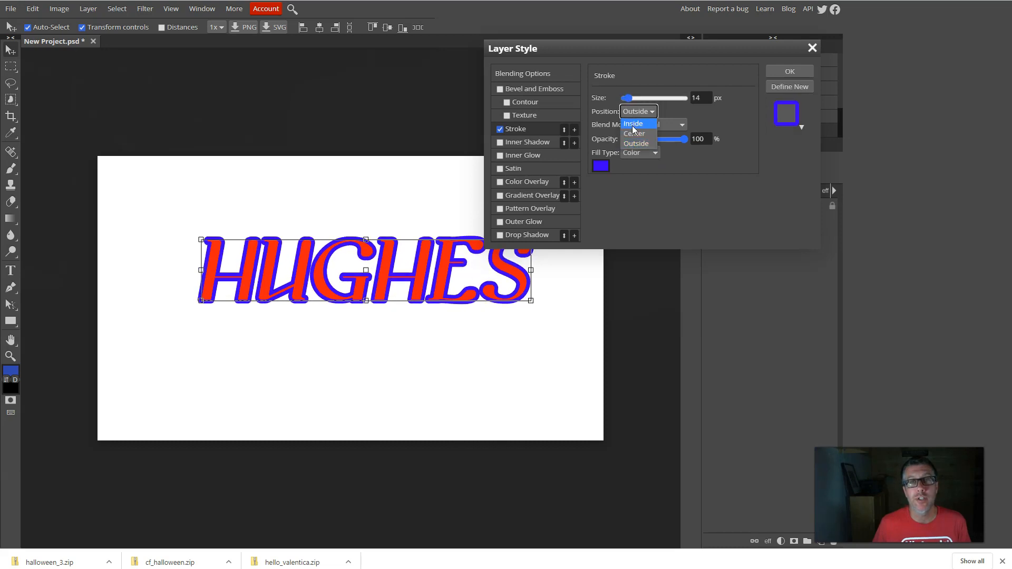
left_click(634, 113)
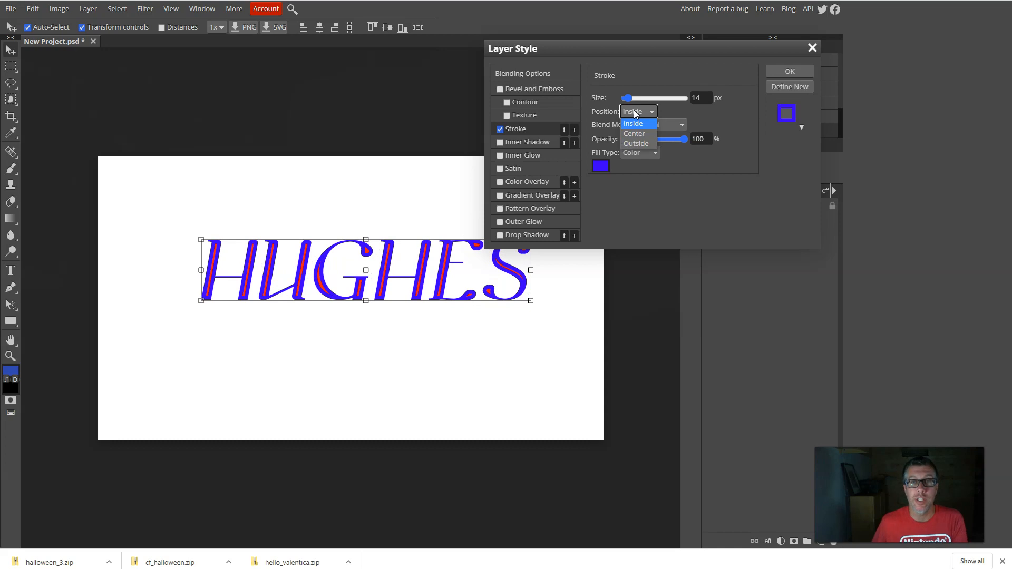
left_click(630, 140)
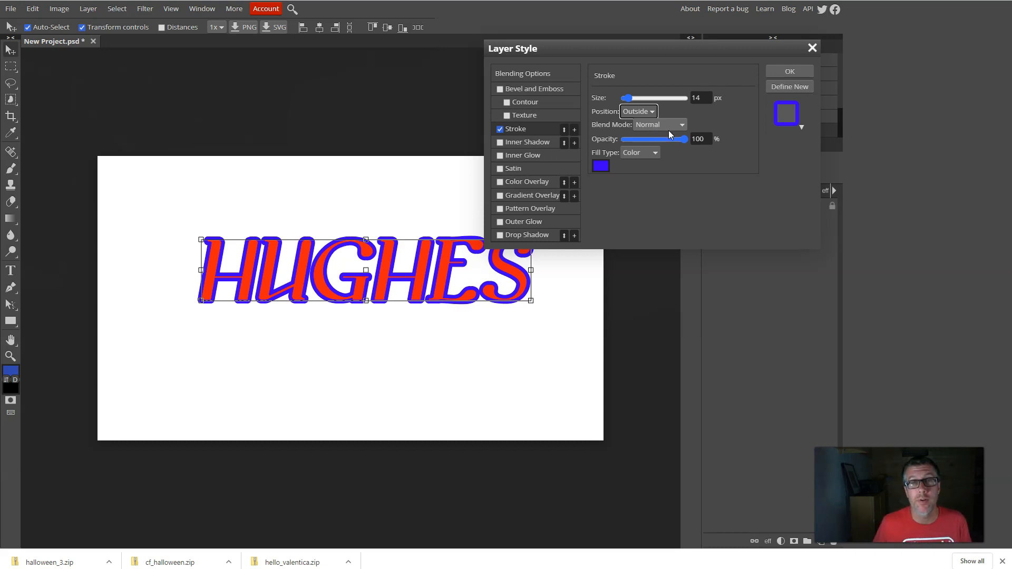
mouse_move(673, 139)
left_mouse_down()
mouse_move(630, 138)
mouse_move(703, 138)
left_mouse_up()
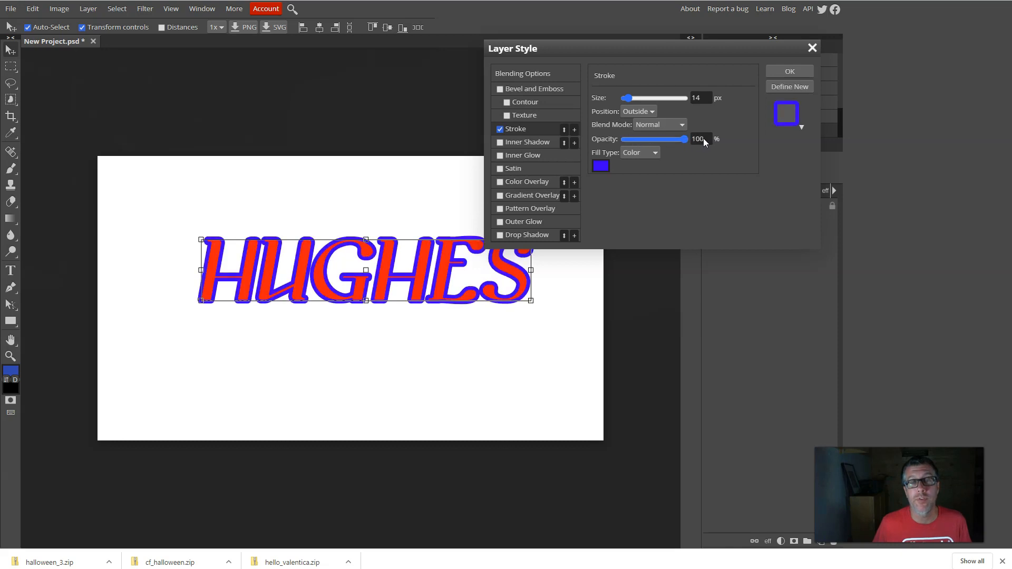
- Try the Gradient and Pattern fill types for the stroke, and return it to Color
left_click(641, 153)
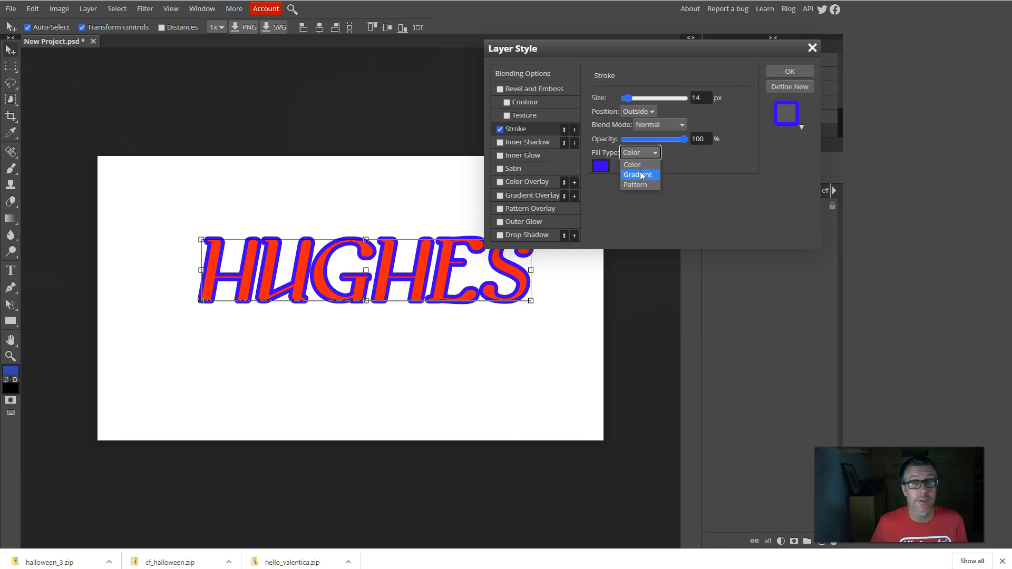
left_click(639, 174)
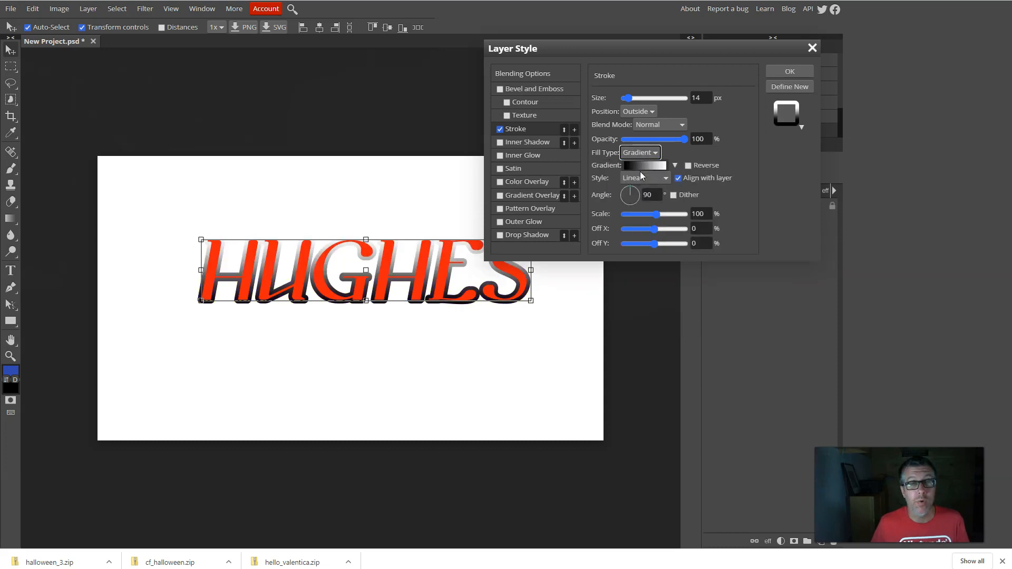
left_click(645, 153)
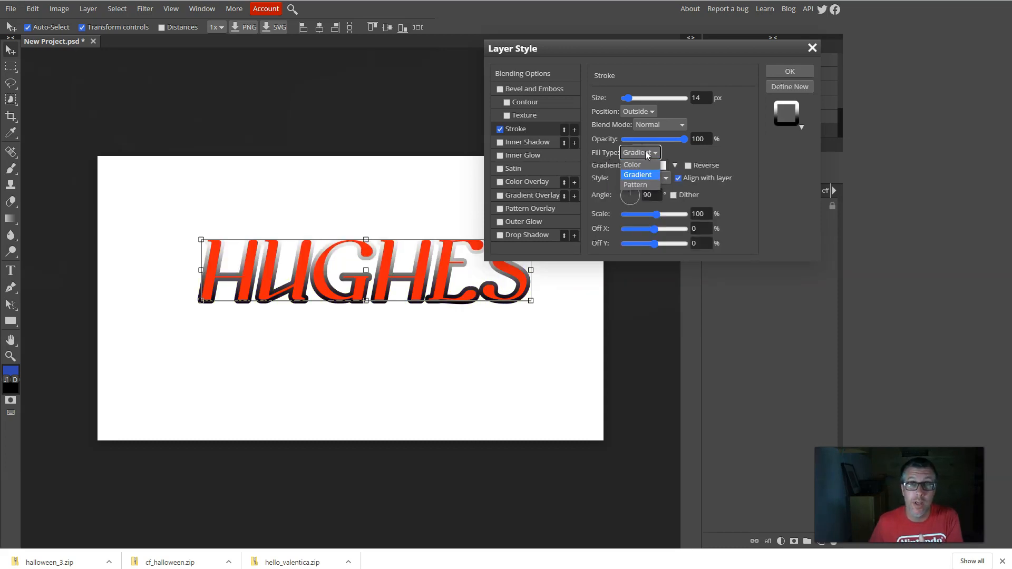
left_click(641, 184)
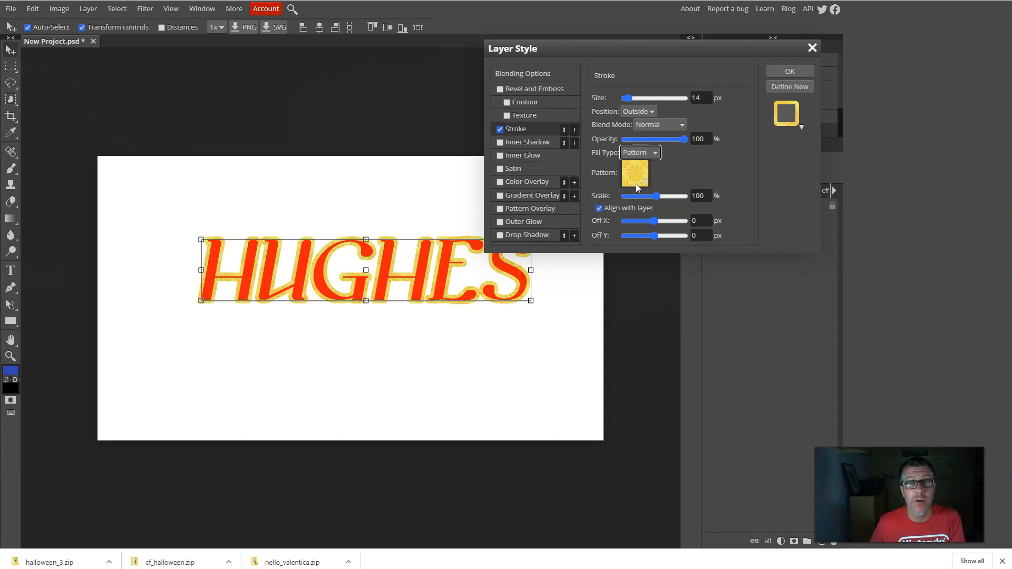
left_click(640, 154)
left_click(638, 162)
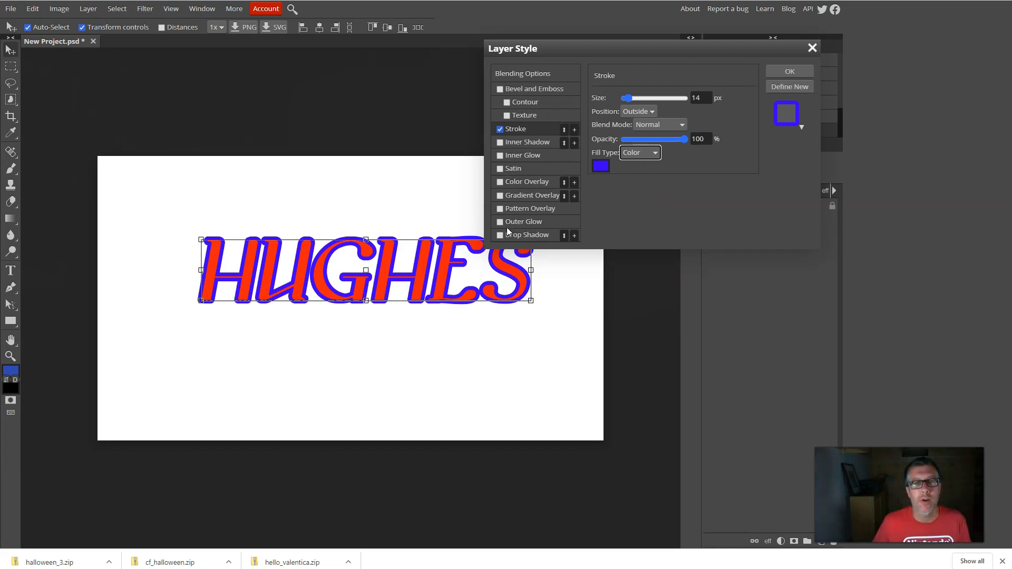
- Swap the stroke for a drop shadow at 53 px distance, and discard the layer style changes
left_click(500, 129)
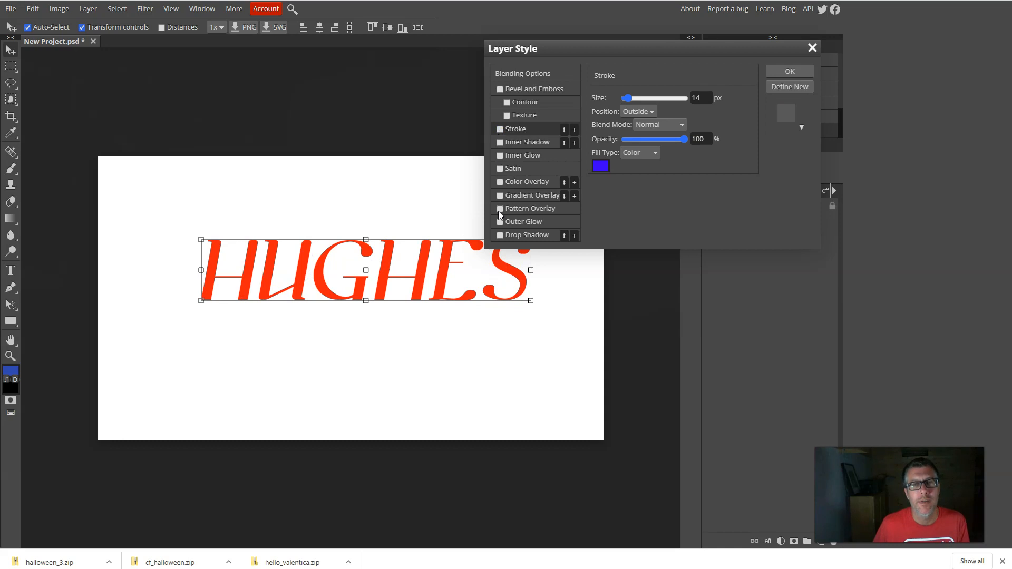
left_click(500, 235)
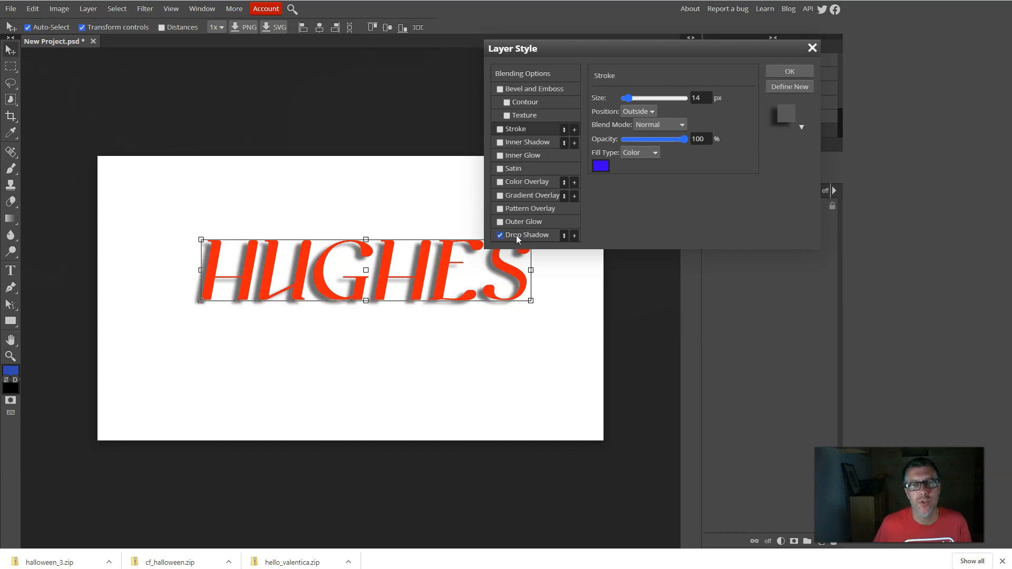
left_click(518, 236)
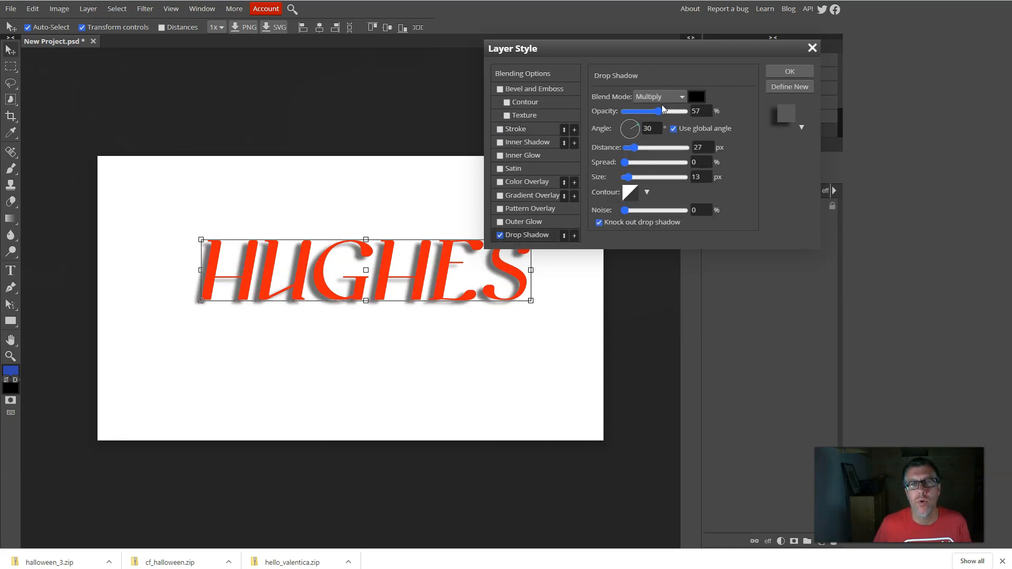
mouse_move(641, 147)
left_mouse_down()
mouse_move(678, 149)
mouse_move(641, 148)
left_mouse_up()
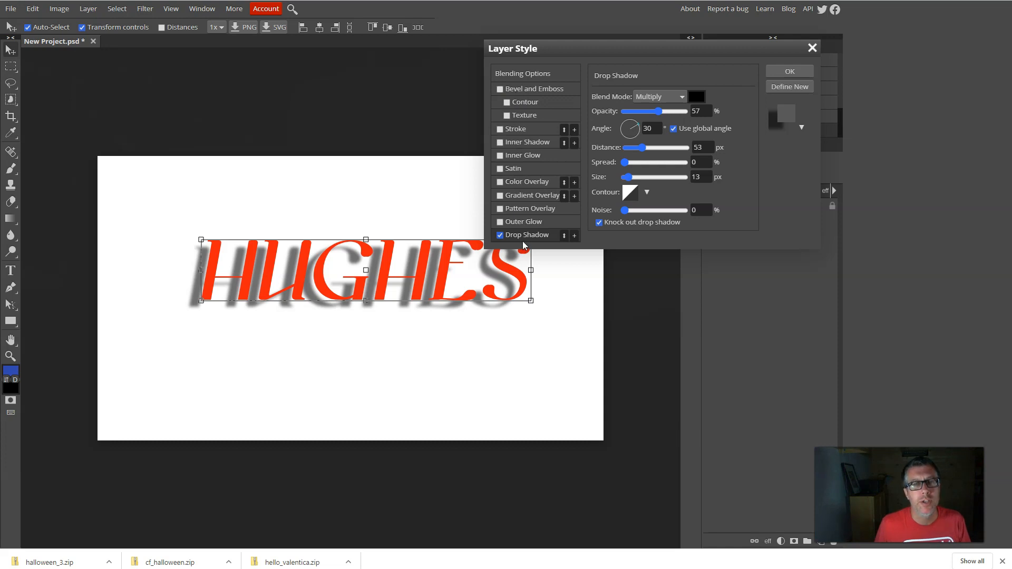
left_click(811, 49)
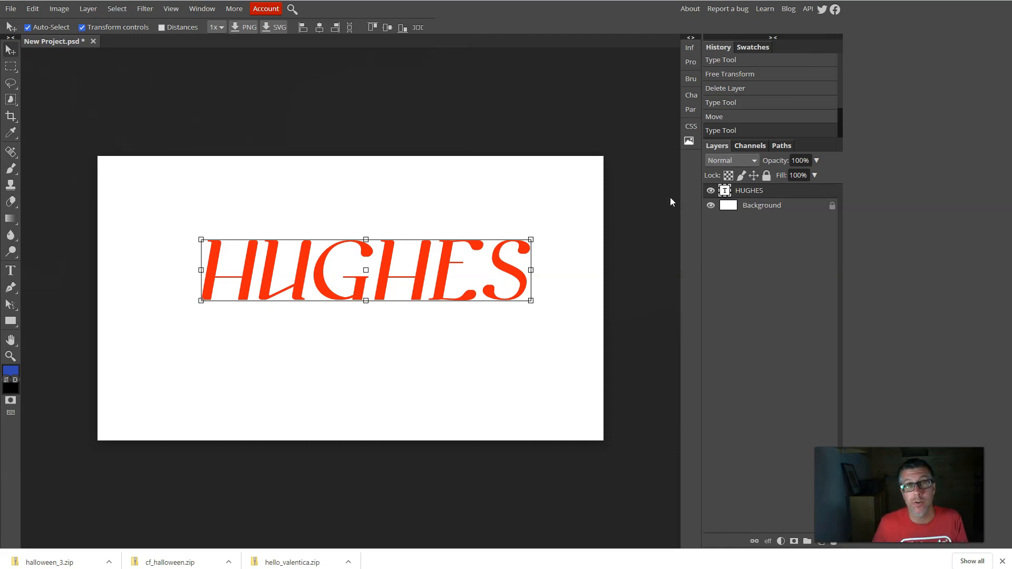
- Enlarge the text proportionally to about 137.65% so it spans most of the canvas width, and apply the transform
left_click_drag(200, 240, 142, 228)
left_click_drag(530, 229, 596, 196)
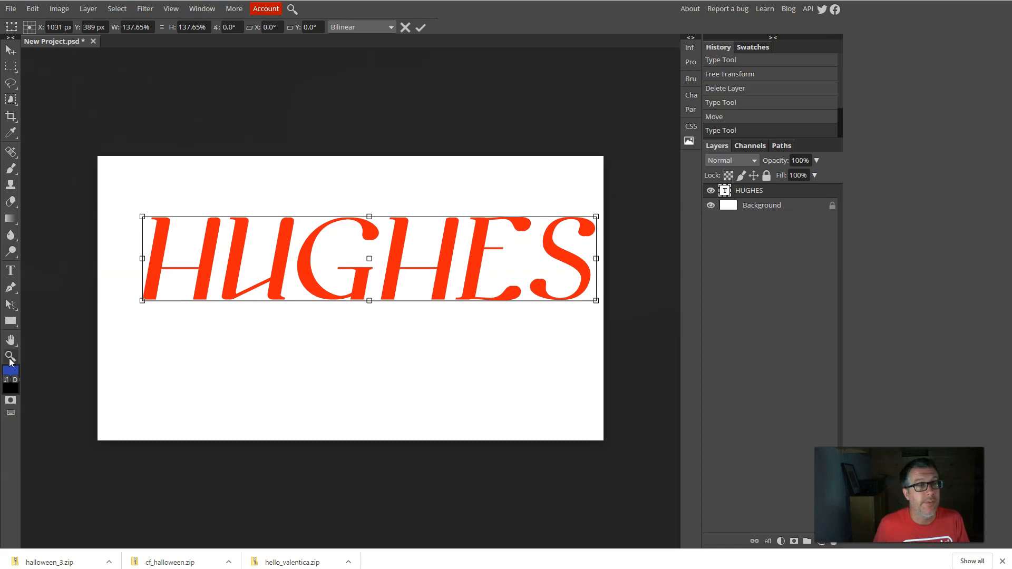
key("z")
- Start erasing on the red text layer with the Eraser tool and accept rasterizing the layer
left_click(284, 234)
mouse_move(297, 249)
left_mouse_down()
mouse_move(377, 303)
mouse_move(276, 224)
left_mouse_up()
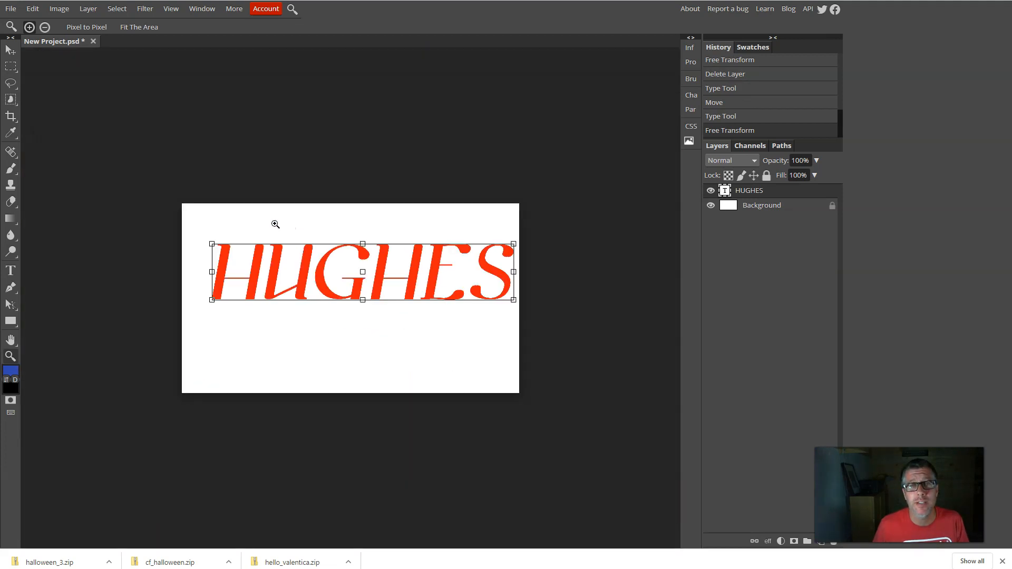
left_click(284, 232)
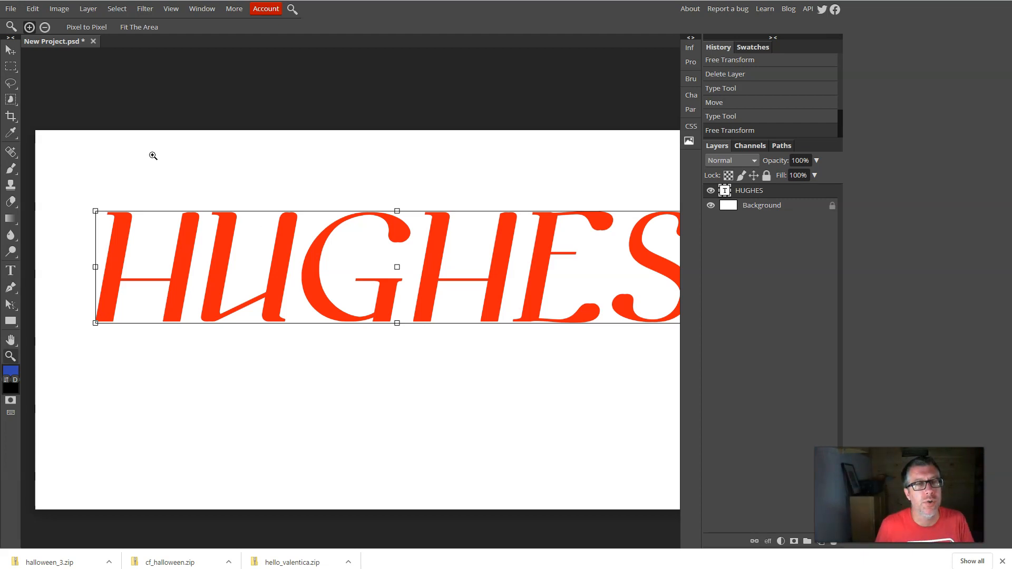
left_click(7, 52)
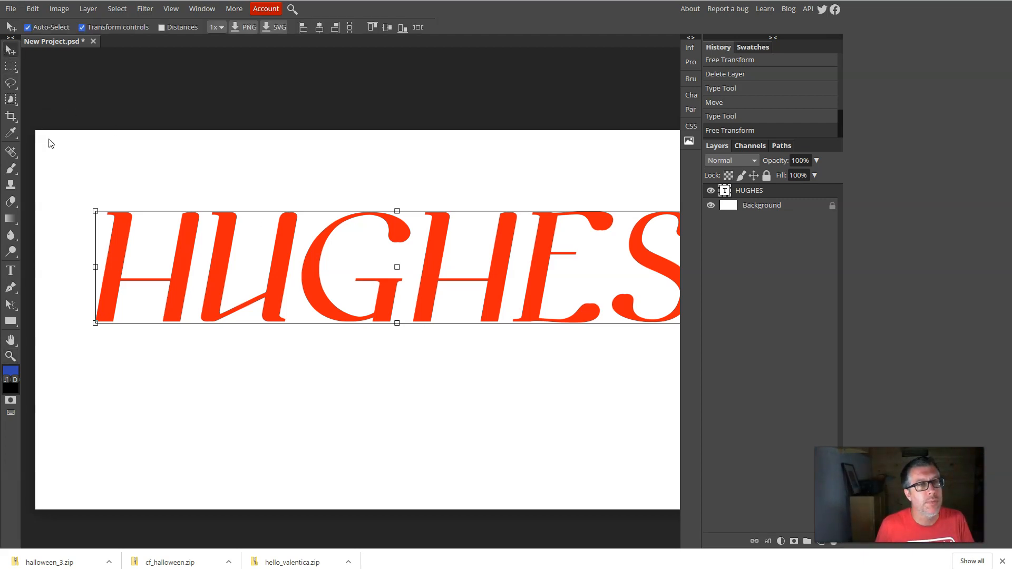
left_click(11, 204)
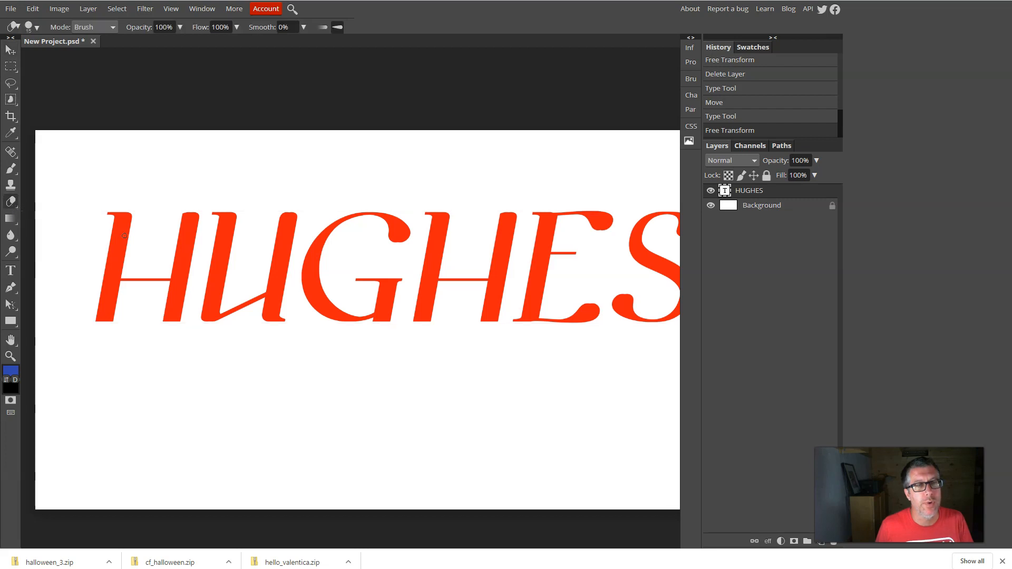
left_click(83, 243)
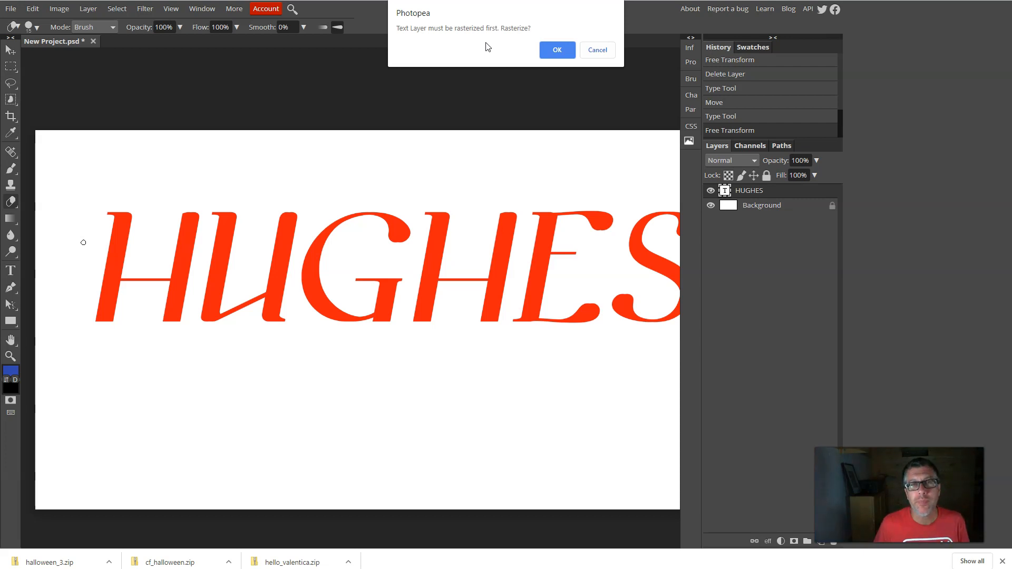
left_click(548, 49)
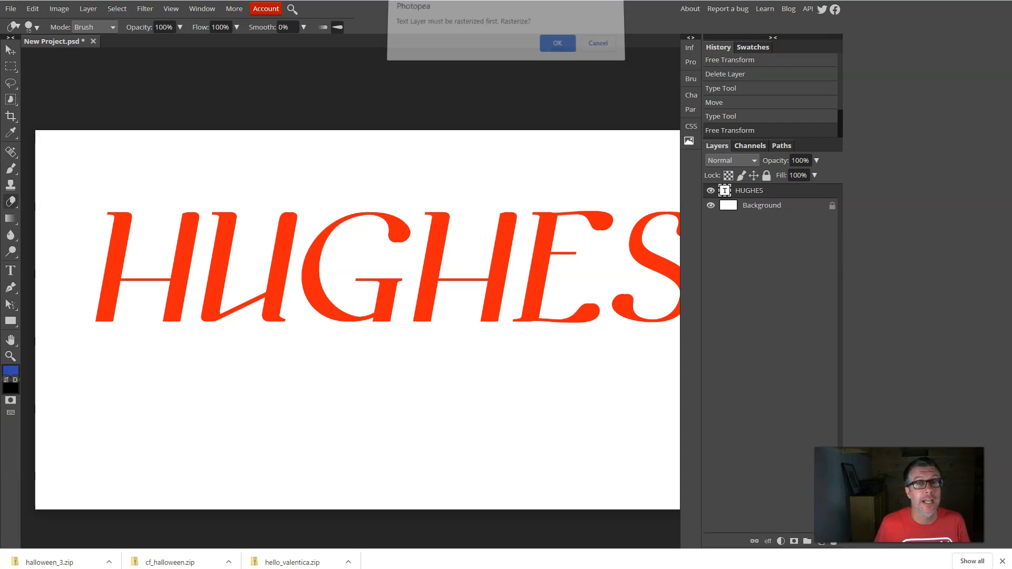
- Erase parts of the letter G's upper curve, and undo both eraser strokes and the rasterization
mouse_move(409, 211)
left_mouse_down()
mouse_move(353, 239)
mouse_move(405, 240)
left_mouse_up()
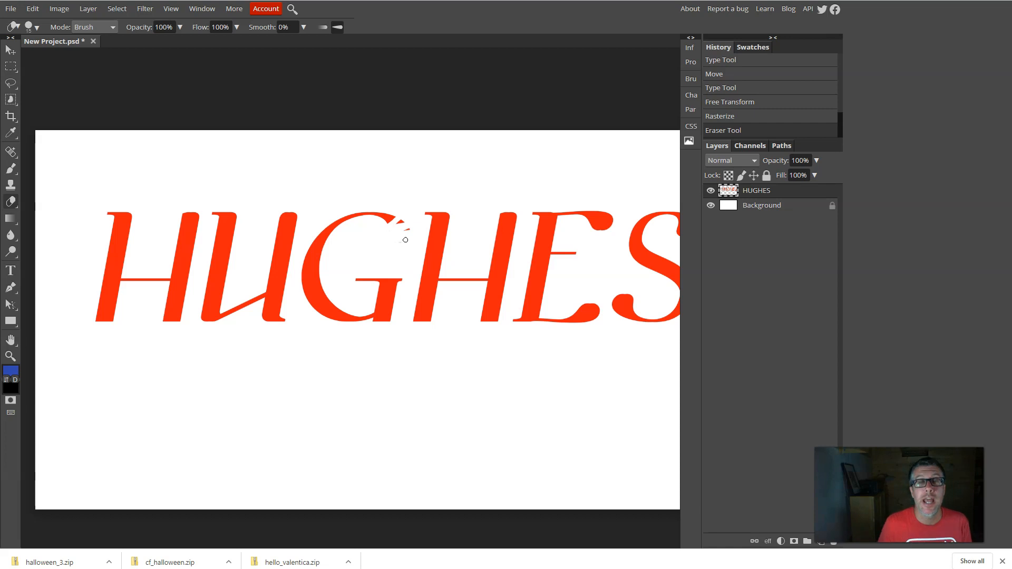
left_click_drag(408, 216, 333, 221)
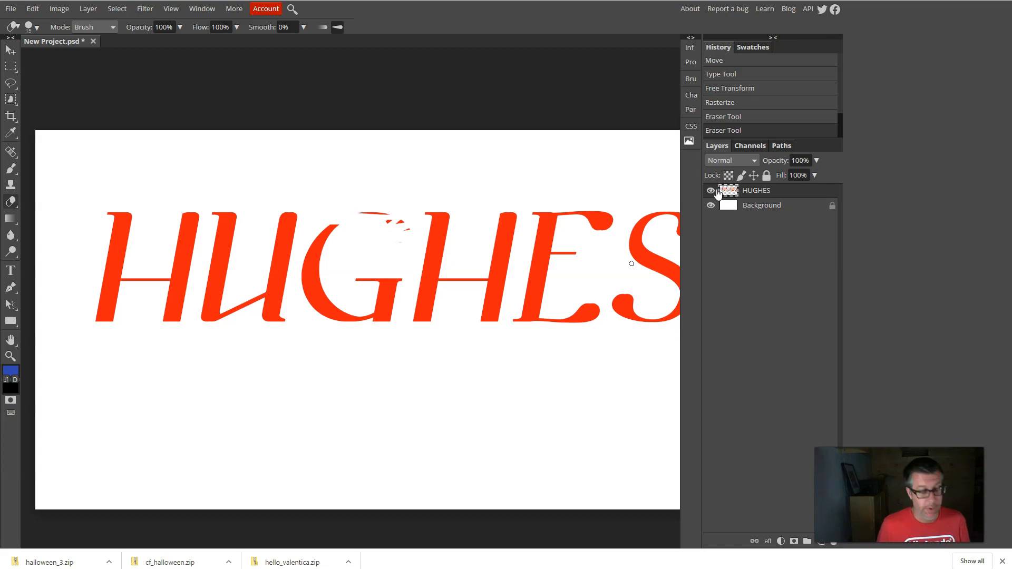
key("ctrl+z")
key("ctrl+z")
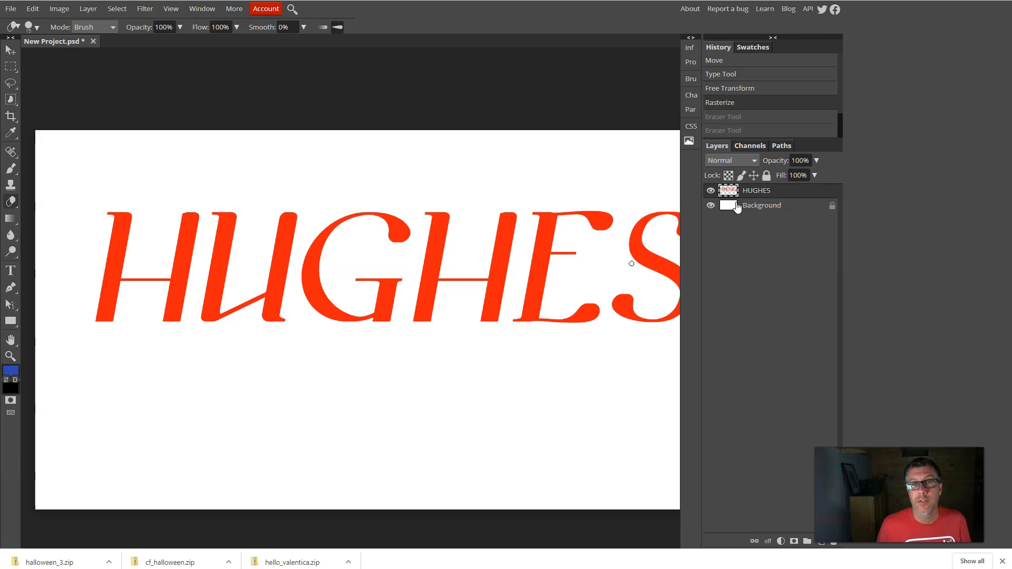
key("ctrl+z")
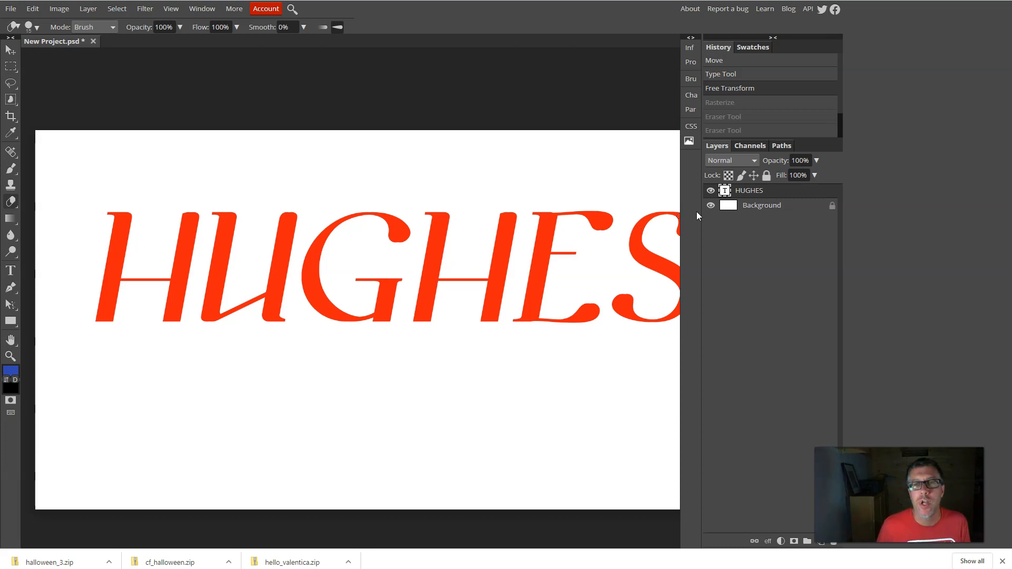
- Rasterize the red text layer directly with the layer's Rasterize command
right_click(750, 194)
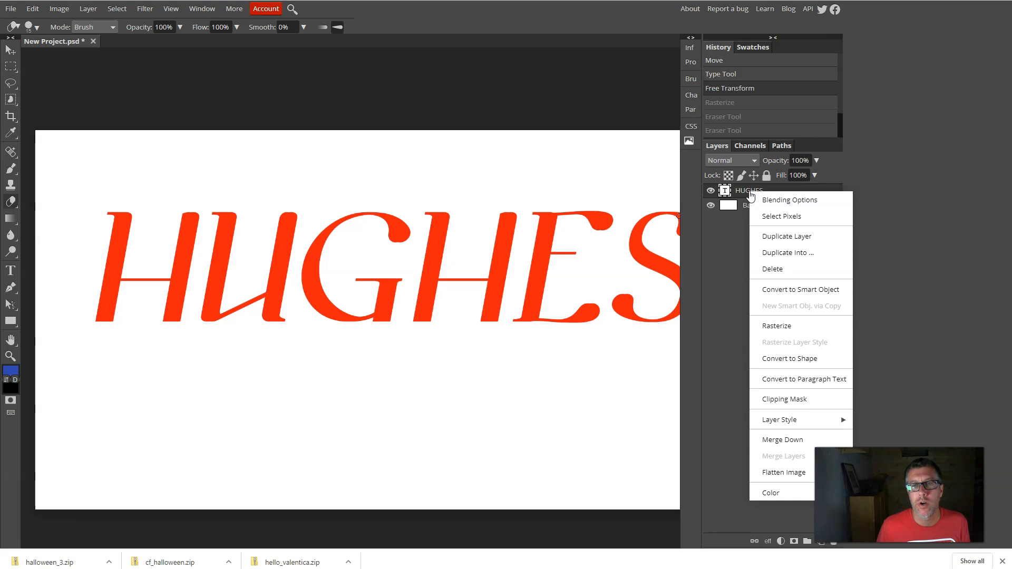
left_click(770, 331)
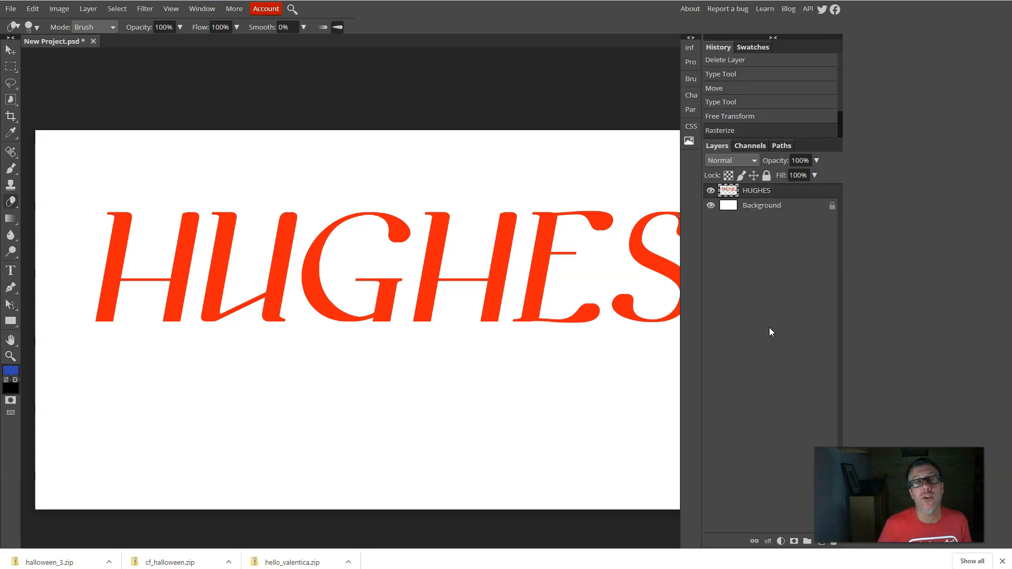